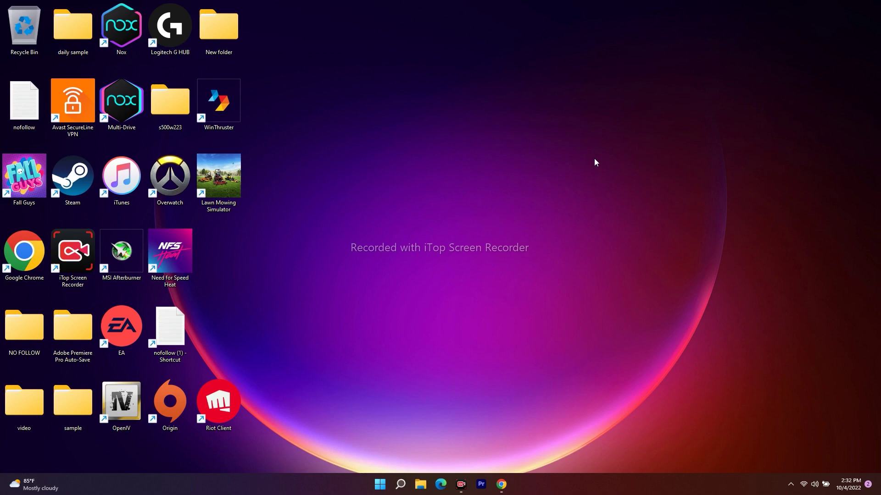
Open Task Manager from the Start button's menu and end the Google Chrome task
{"action": "right_click", "coordinate": [380, 485]}
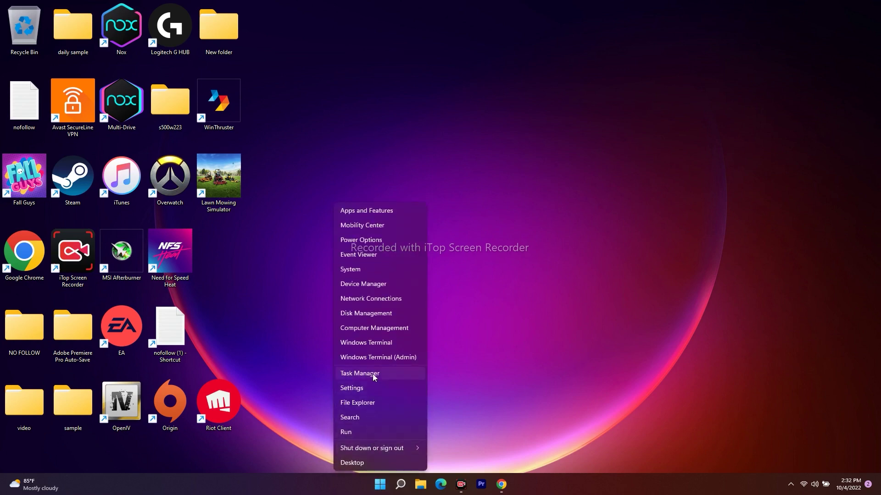
{"action": "left_click", "coordinate": [373, 376]}
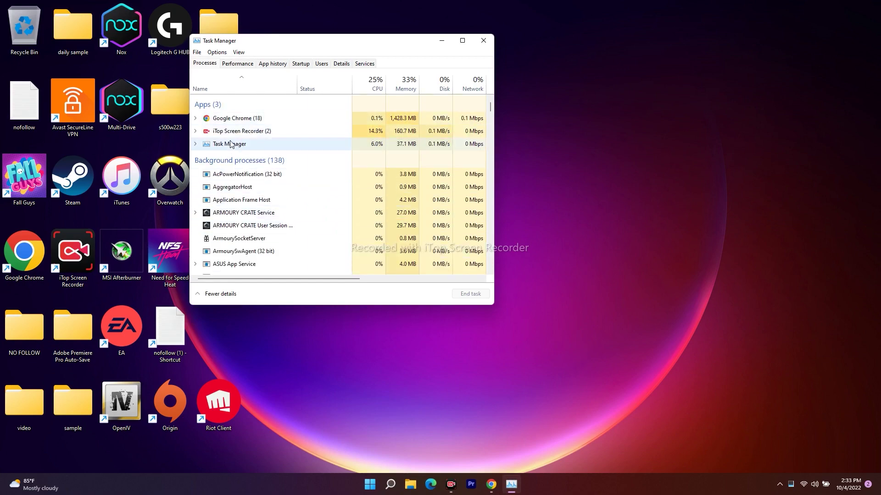
{"action": "mouse_move", "coordinate": [490, 106]}
{"action": "left_mouse_down"}
{"action": "mouse_move", "coordinate": [492, 215]}
{"action": "mouse_move", "coordinate": [489, 107]}
{"action": "left_mouse_up"}
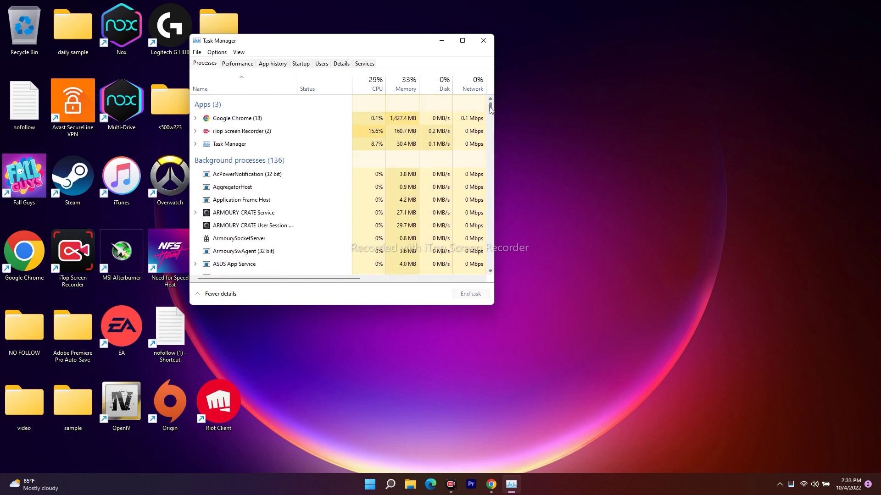
{"action": "right_click", "coordinate": [268, 120]}
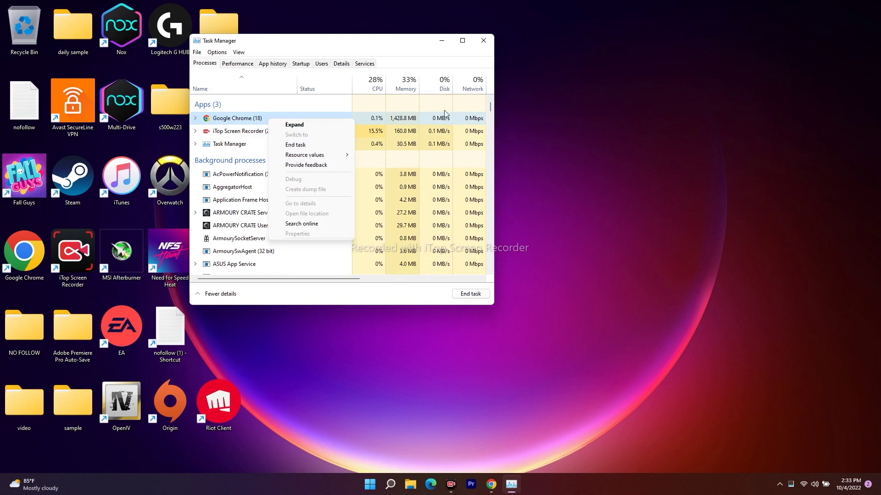
{"action": "left_click", "coordinate": [485, 40]}
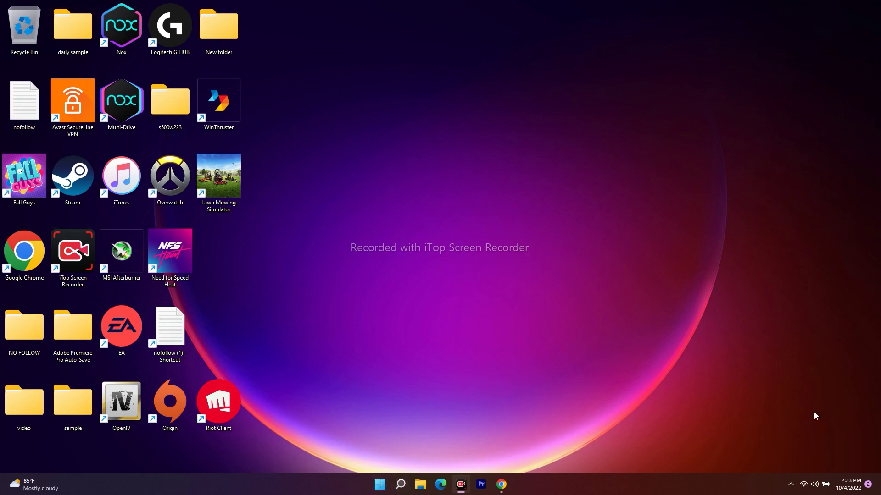
Search for Settings, then go to Network & internet > Advanced network settings
{"action": "left_click", "coordinate": [400, 484]}
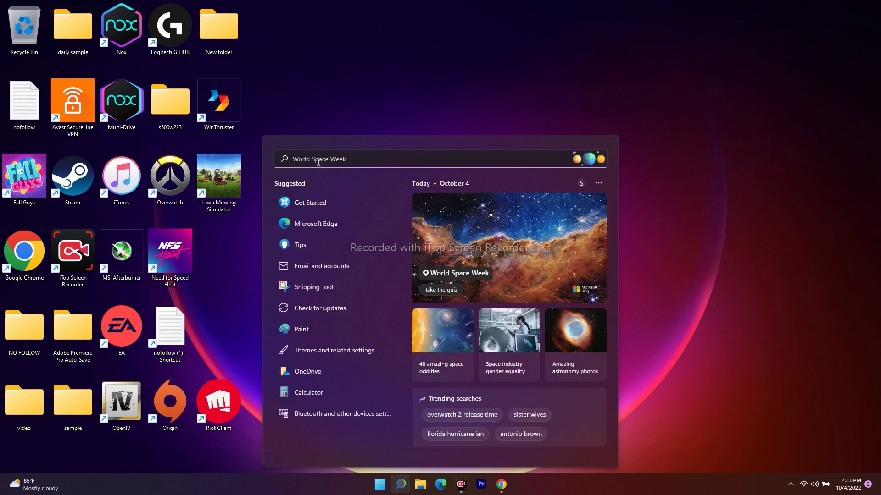
{"action": "type", "text": "settings"}
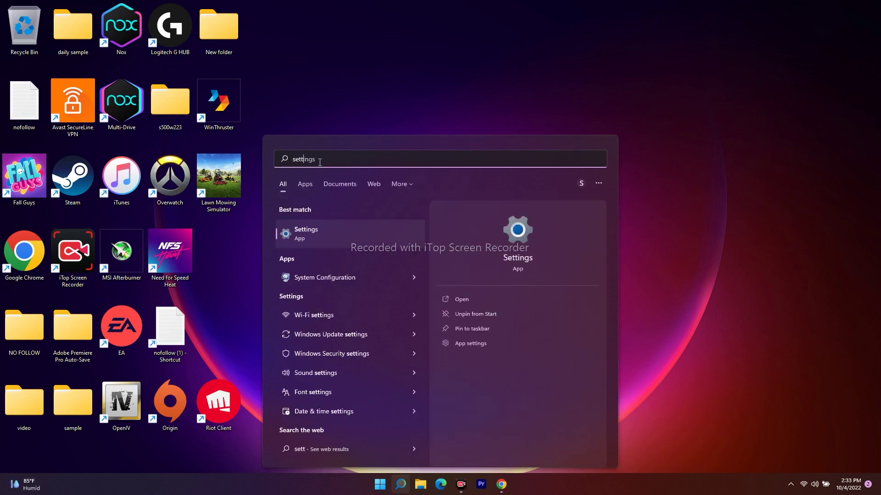
{"action": "left_click", "coordinate": [301, 236]}
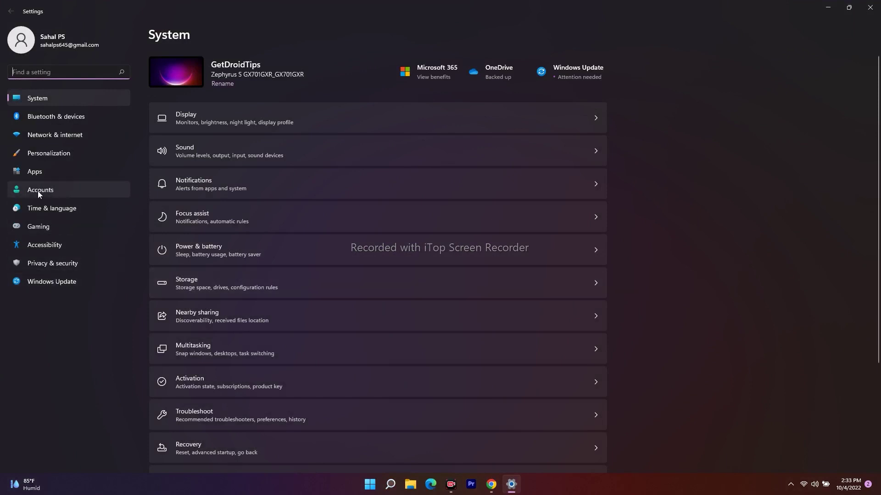
{"action": "left_click", "coordinate": [51, 134]}
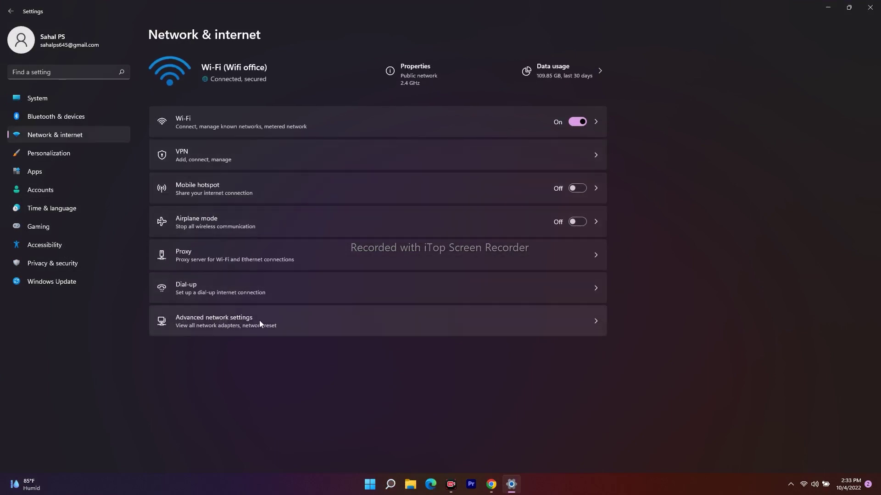
{"action": "left_click", "coordinate": [275, 320]}
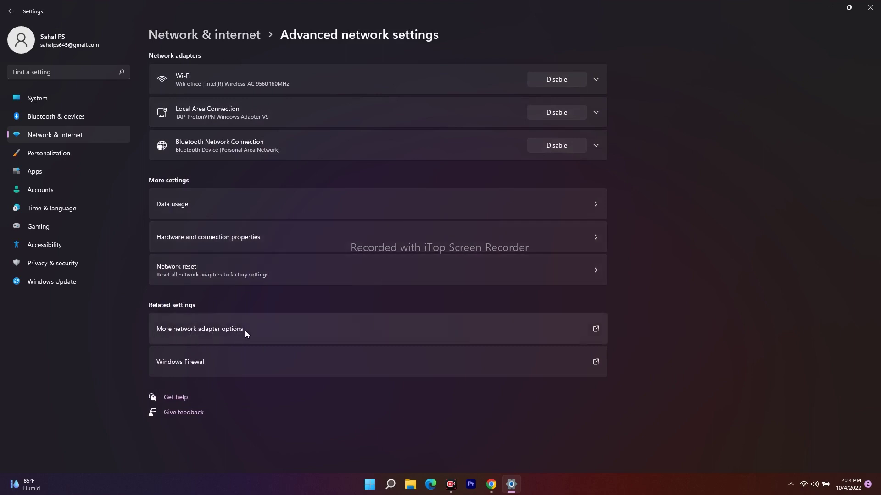
From More network adapter options, open the Wi-Fi adapter's Properties dialog
{"action": "left_click", "coordinate": [265, 326]}
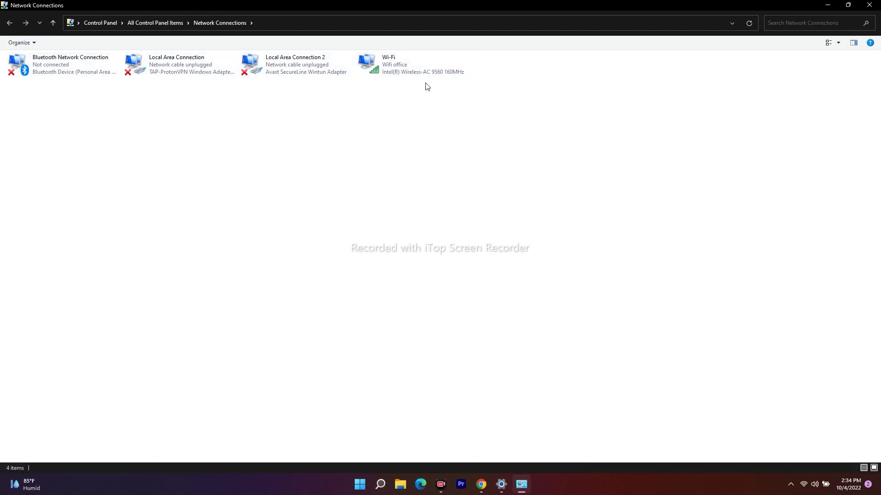
{"action": "right_click", "coordinate": [394, 71]}
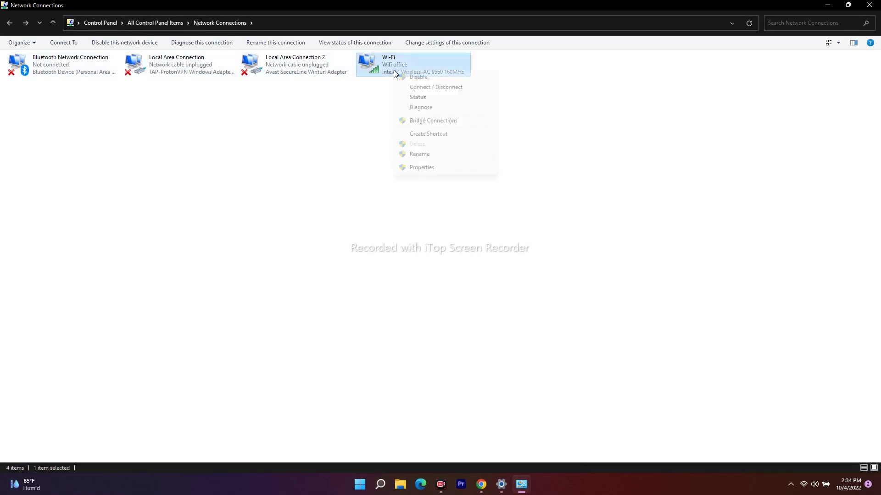
{"action": "left_click", "coordinate": [418, 168]}
{"action": "left_click_drag", "start_coordinate": [85, 56], "coordinate": [282, 129]}
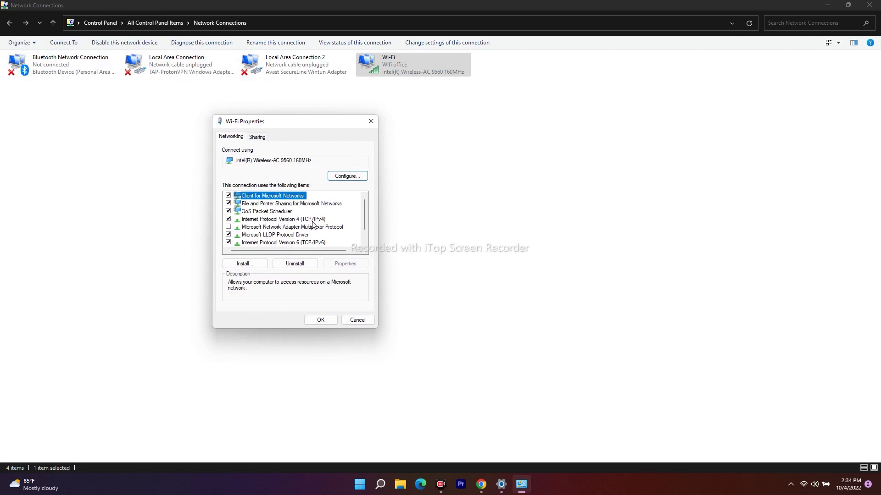
Set the Wi-Fi IPv4 DNS servers to 8.8.8.8 and 8.8.4.4 and confirm
{"action": "double_click", "coordinate": [285, 222]}
{"action": "left_click_drag", "start_coordinate": [297, 158], "coordinate": [383, 108]}
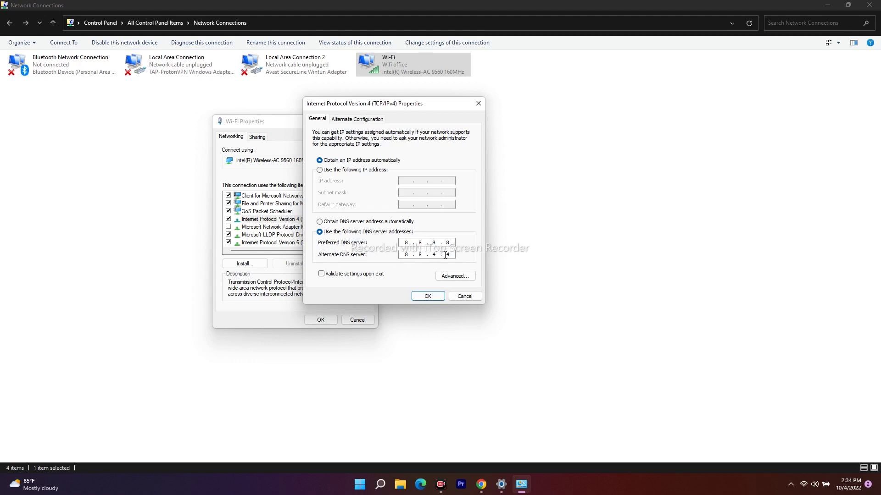
{"action": "left_click", "coordinate": [429, 296]}
{"action": "left_click", "coordinate": [365, 321]}
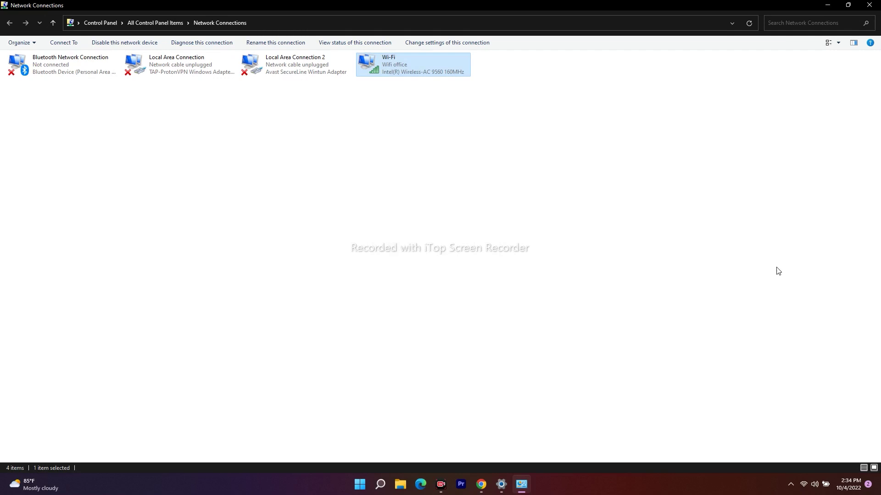
Reopen Wi-Fi IPv4 properties and save DNS 8.8.8.8 / 8.8.4.4 with validate-on-exit left off
{"action": "right_click", "coordinate": [397, 77]}
{"action": "left_click", "coordinate": [424, 171]}
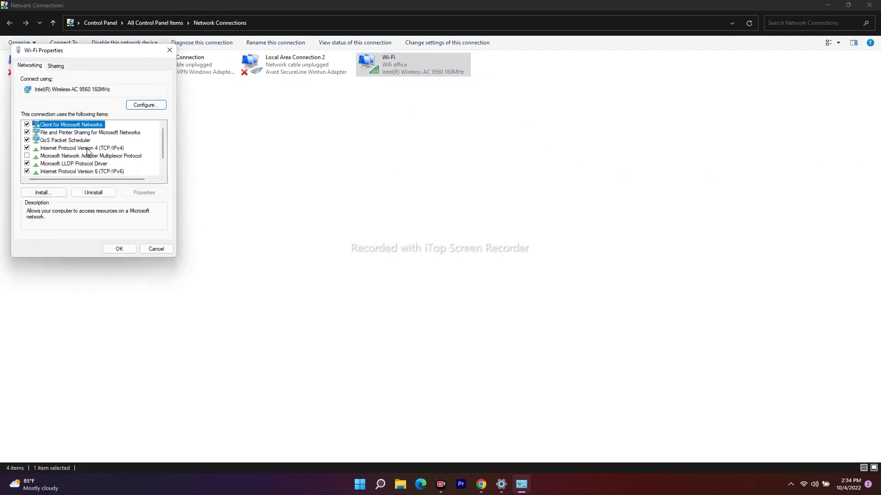
{"action": "left_click", "coordinate": [114, 148]}
{"action": "double_click", "coordinate": [113, 148]}
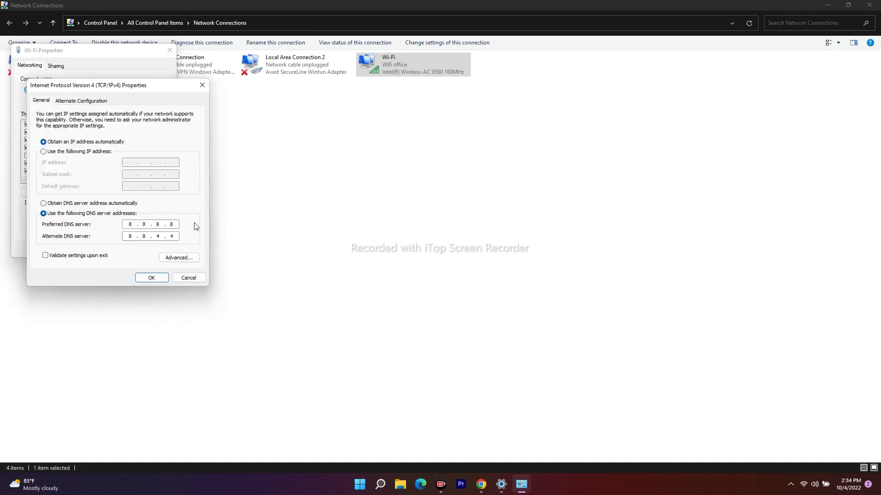
{"action": "left_click_drag", "start_coordinate": [127, 94], "coordinate": [501, 96]}
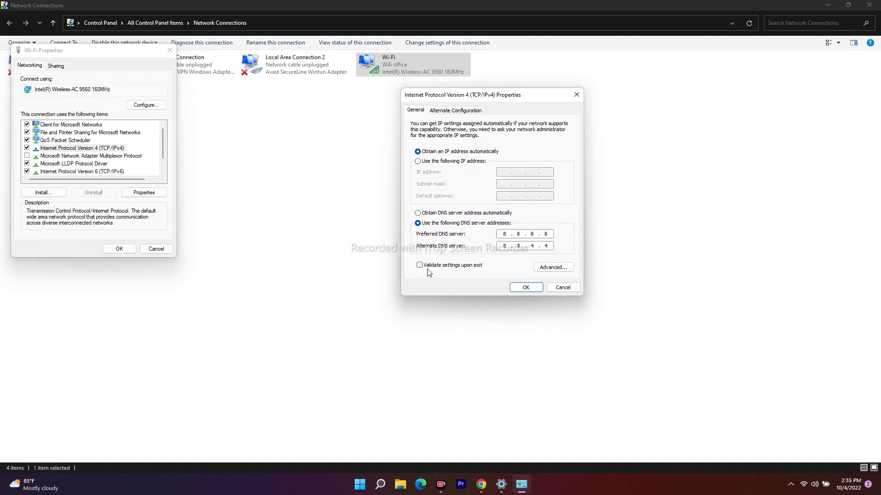
{"action": "left_click", "coordinate": [445, 267]}
{"action": "left_click", "coordinate": [467, 268]}
{"action": "left_click", "coordinate": [526, 287]}
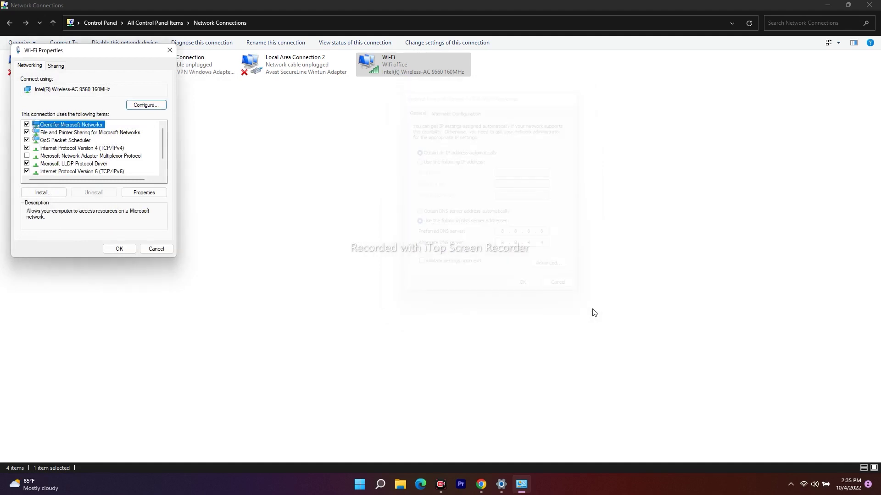
Close the Wi-Fi Properties, Network Connections and Settings windows
{"action": "left_click", "coordinate": [170, 50]}
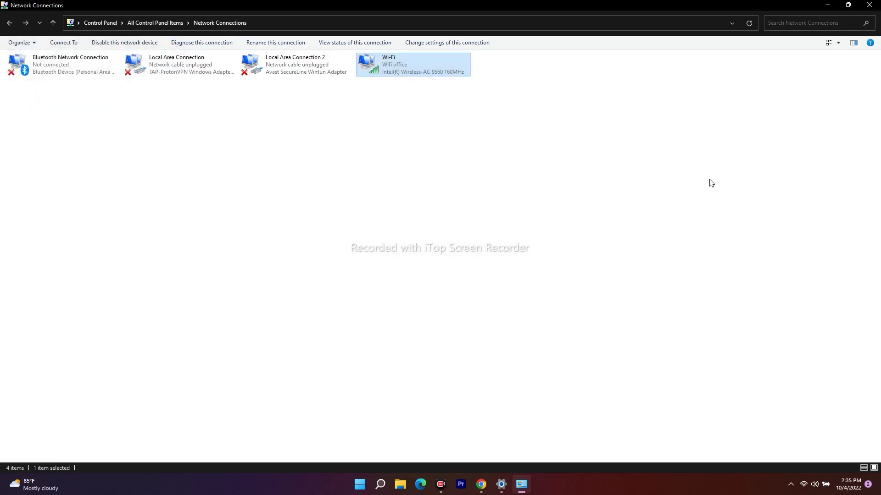
{"action": "left_click", "coordinate": [871, 5]}
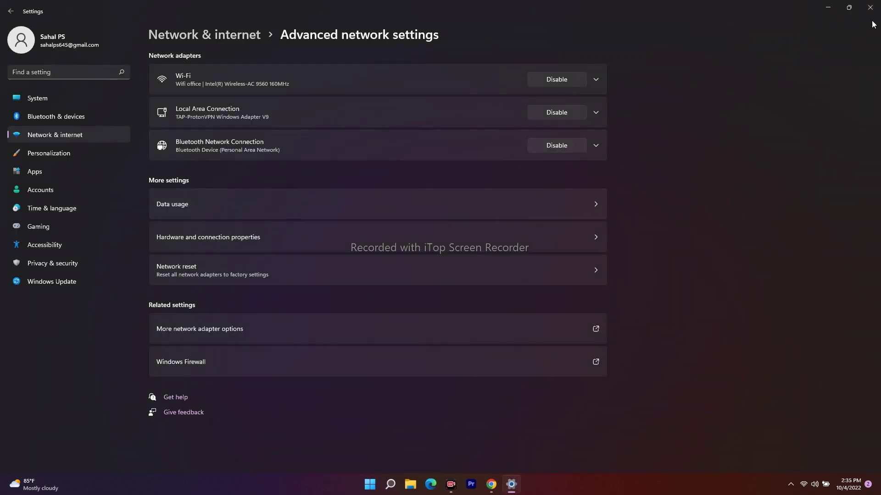
{"action": "left_click", "coordinate": [870, 5]}
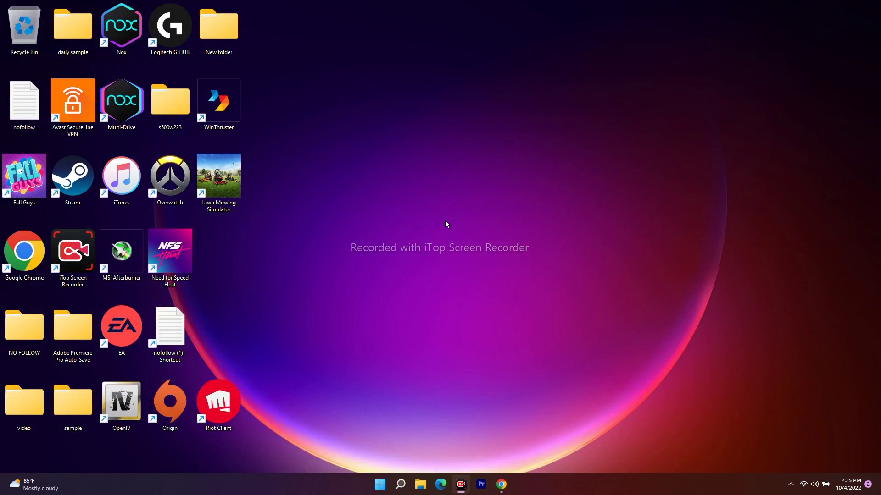
Run %localappdata% from the Win+R box, picking it from the autocomplete list
{"action": "key", "text": "super+r"}
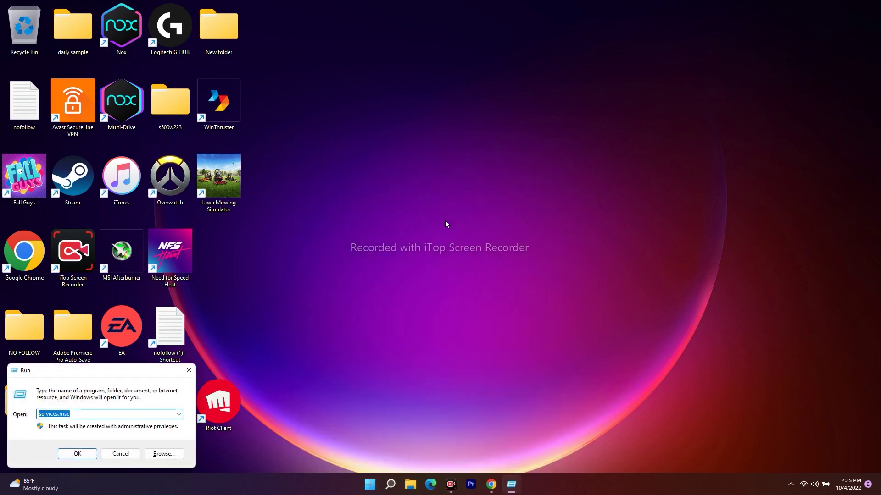
{"action": "key", "text": "BackSpace"}
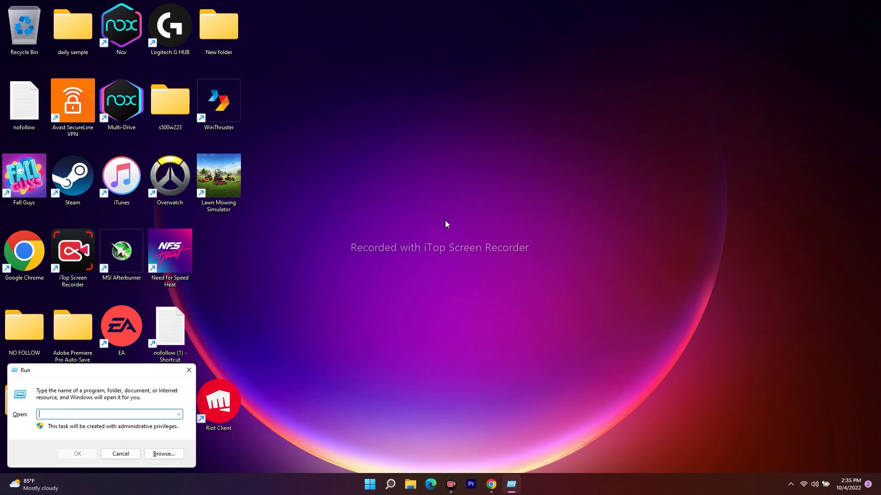
{"action": "type", "text": "%"}
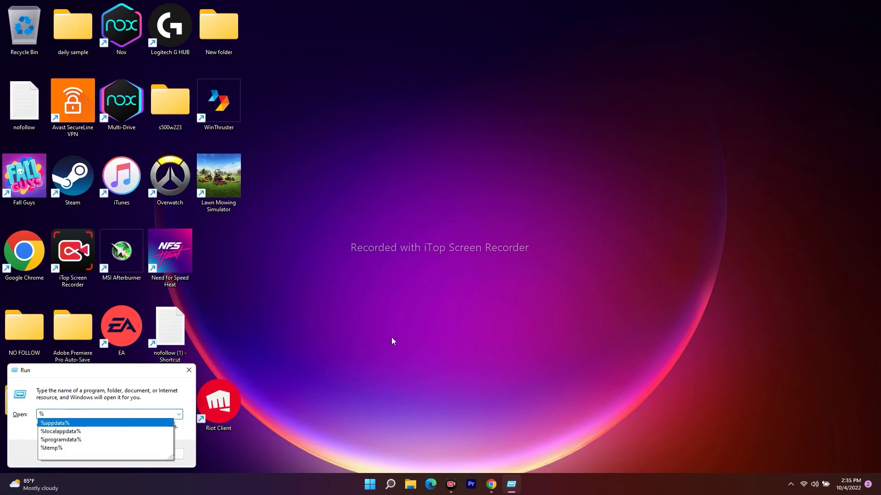
{"action": "left_click", "coordinate": [69, 431]}
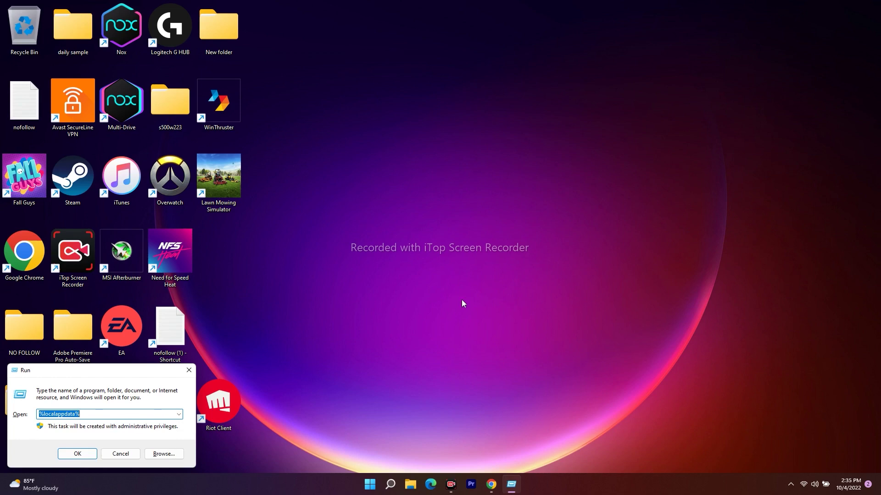
{"action": "left_click", "coordinate": [78, 453]}
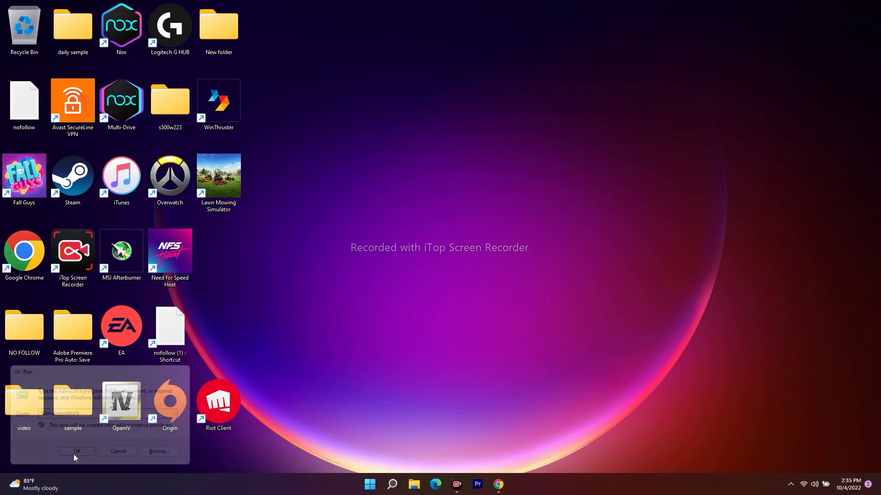
Delete the roblox folder from AppData\Local via Show more options, then close Explorer
{"action": "scroll", "coordinate": [505, 144], "scroll_direction": "down", "scroll_amount": 15}
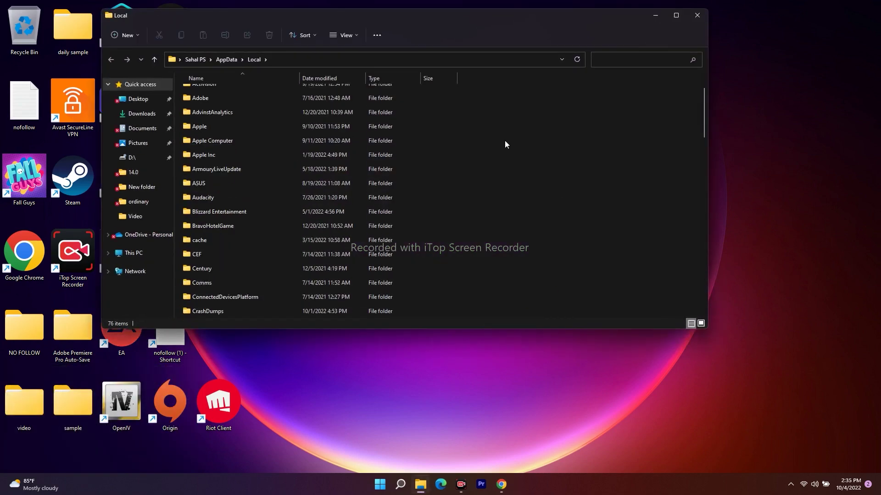
{"action": "left_click_drag", "start_coordinate": [703, 226], "coordinate": [707, 259]}
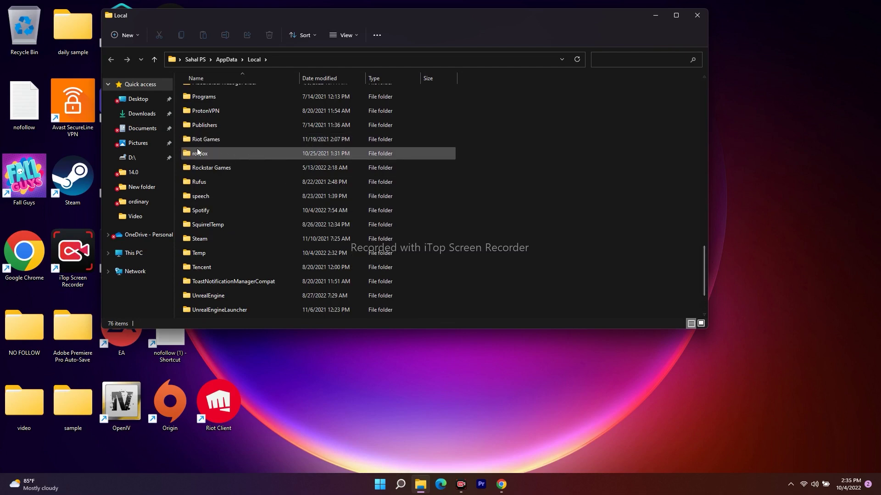
{"action": "right_click", "coordinate": [227, 155]}
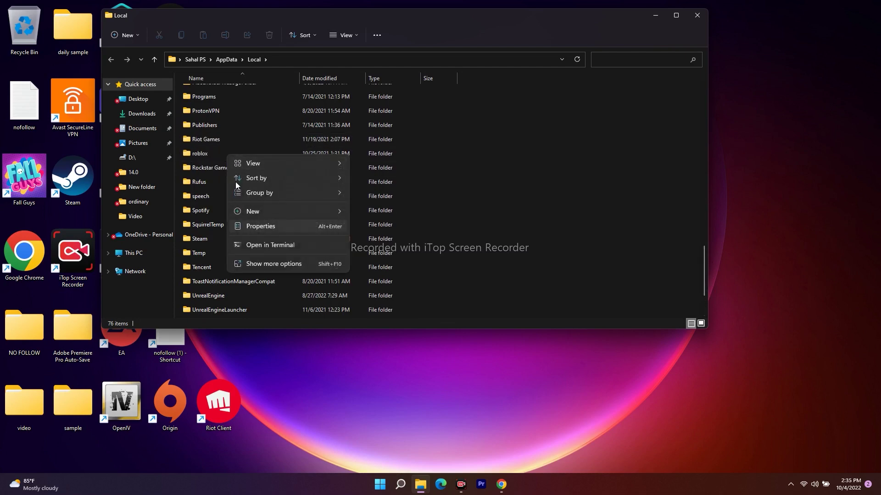
{"action": "left_click", "coordinate": [212, 156]}
{"action": "right_click", "coordinate": [212, 156]}
{"action": "left_click", "coordinate": [264, 313]}
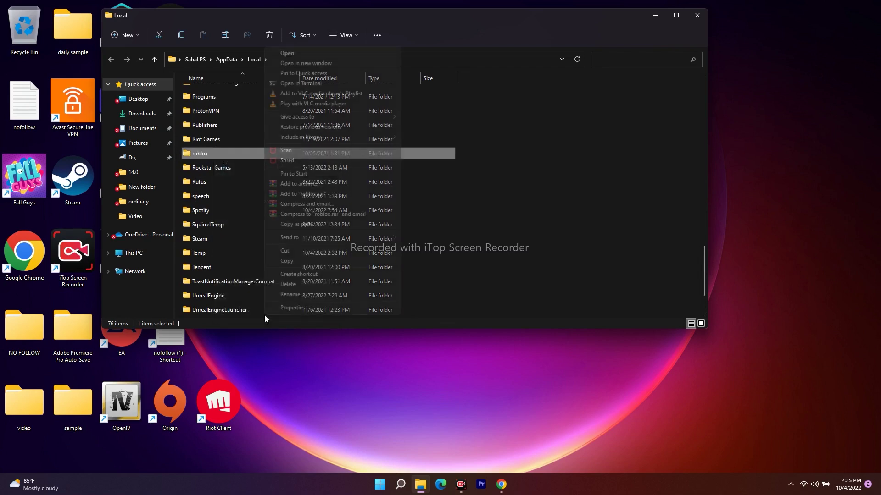
{"action": "left_click", "coordinate": [308, 287]}
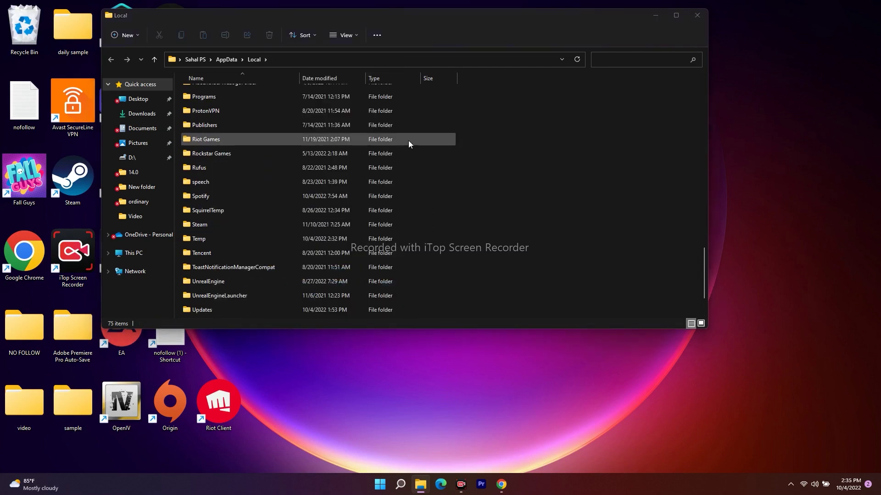
{"action": "left_click", "coordinate": [695, 18]}
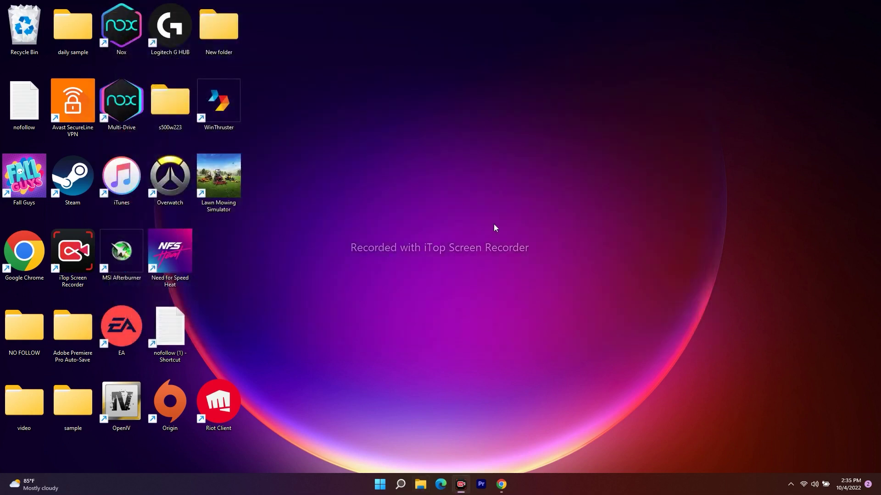